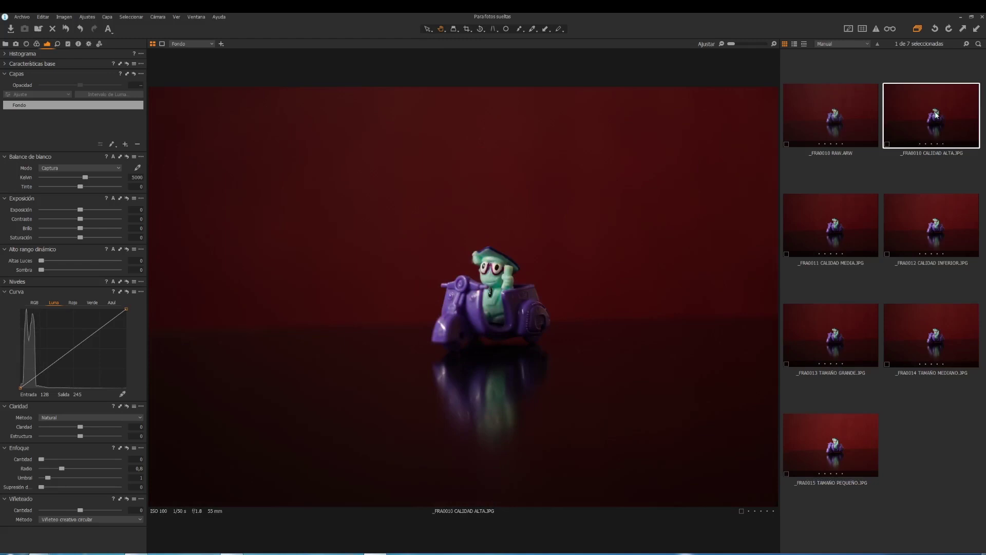
Browse the remaining JPG versions, viewing the medium and lowest quality files and the large, medium and small size files.
click(838, 234)
click(935, 231)
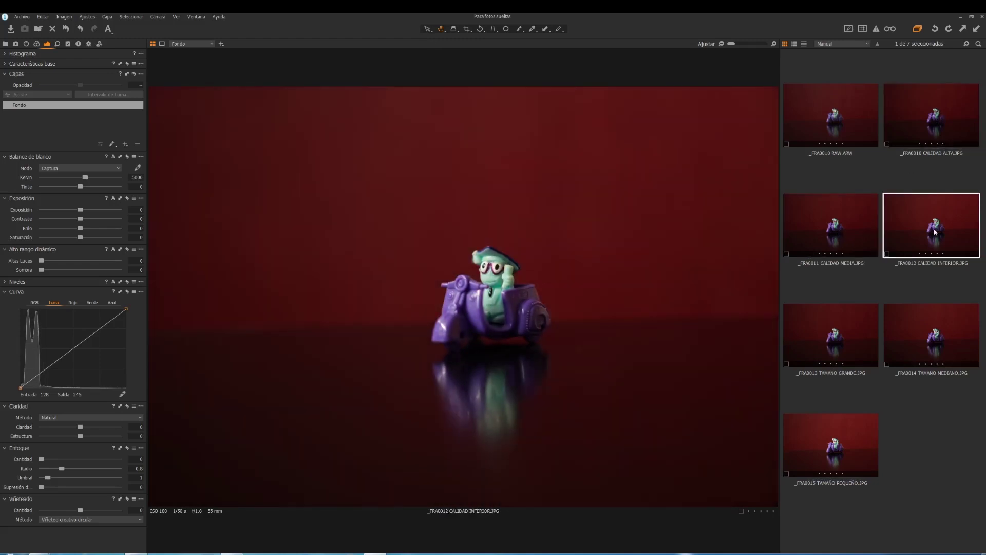
click(833, 340)
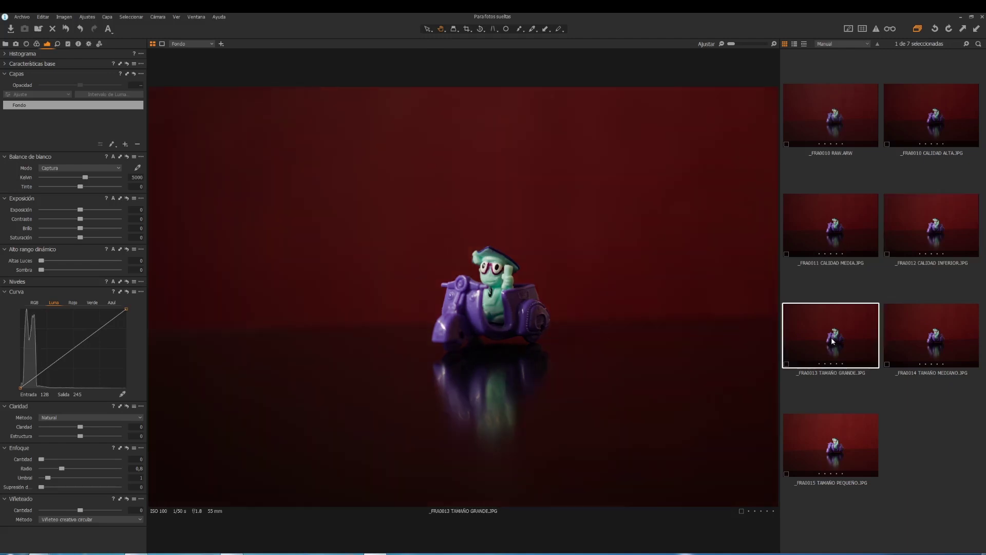
click(927, 340)
click(837, 455)
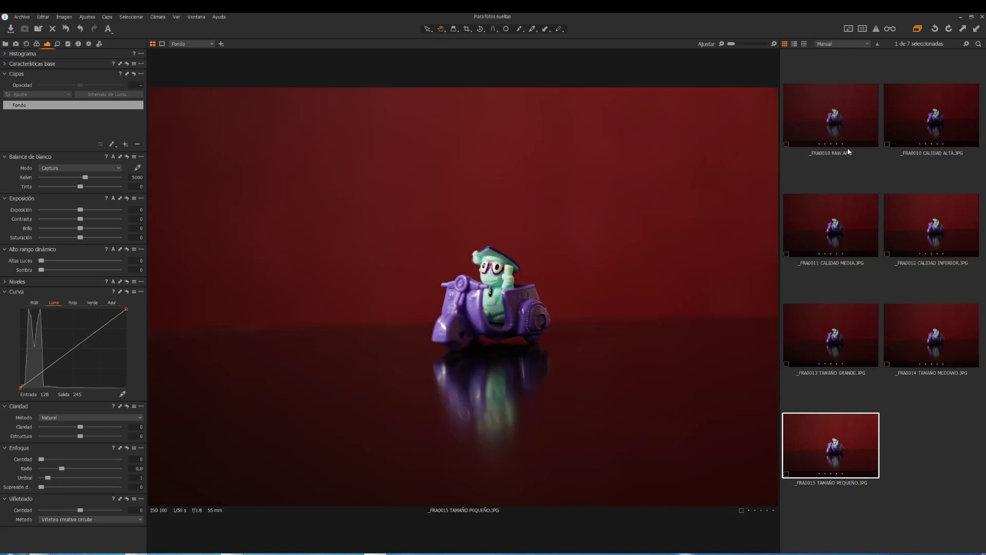
Set the exposure to 1,66 and the contrast to 12 on _FRA0010 RAW.ARW.
click(836, 117)
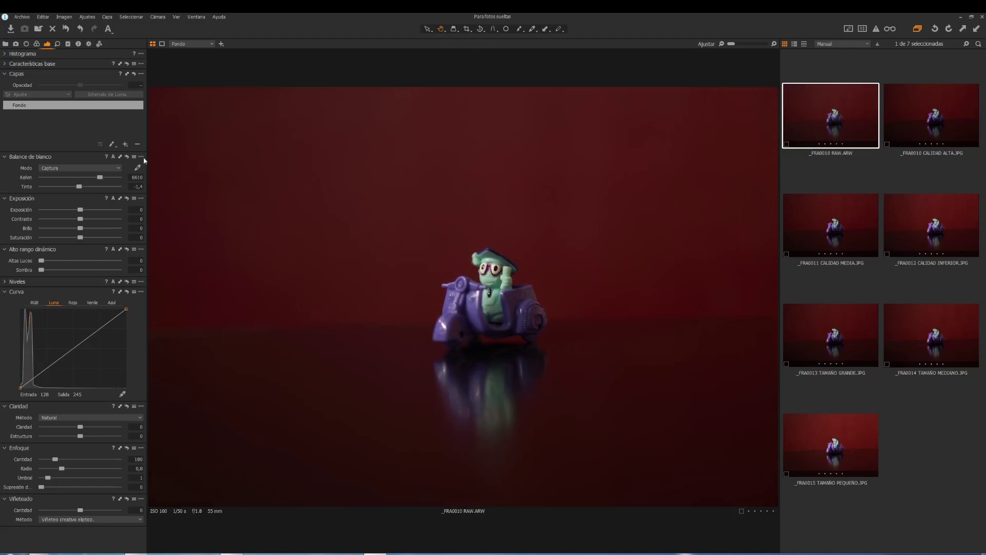
mouse_move(80, 210)
mouse_down()
mouse_move(96, 210)
mouse_move(91, 220)
mouse_up()
click(81, 219)
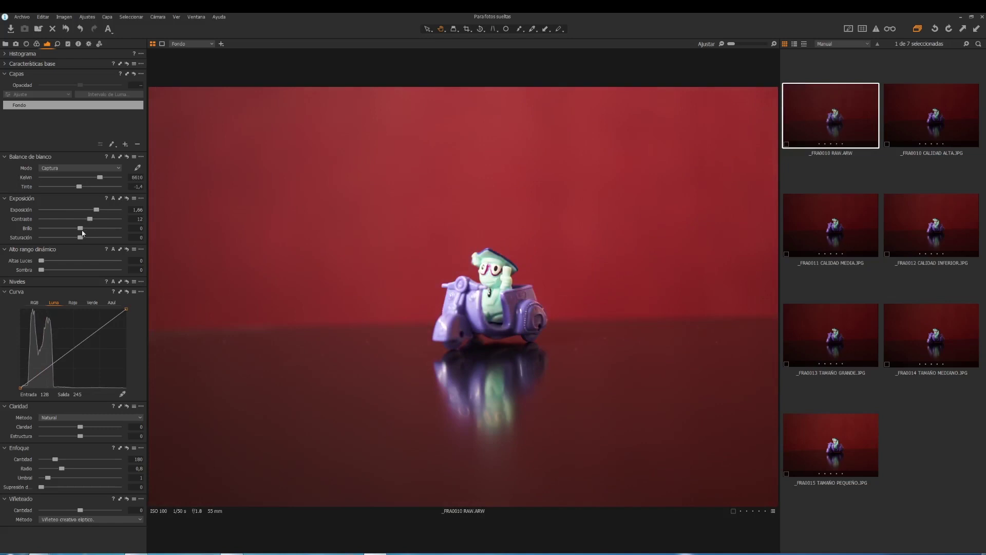
Cool the RAW photo's white balance to 2028 K and bend its luma curve into an S shape.
drag(100, 178, 57, 175)
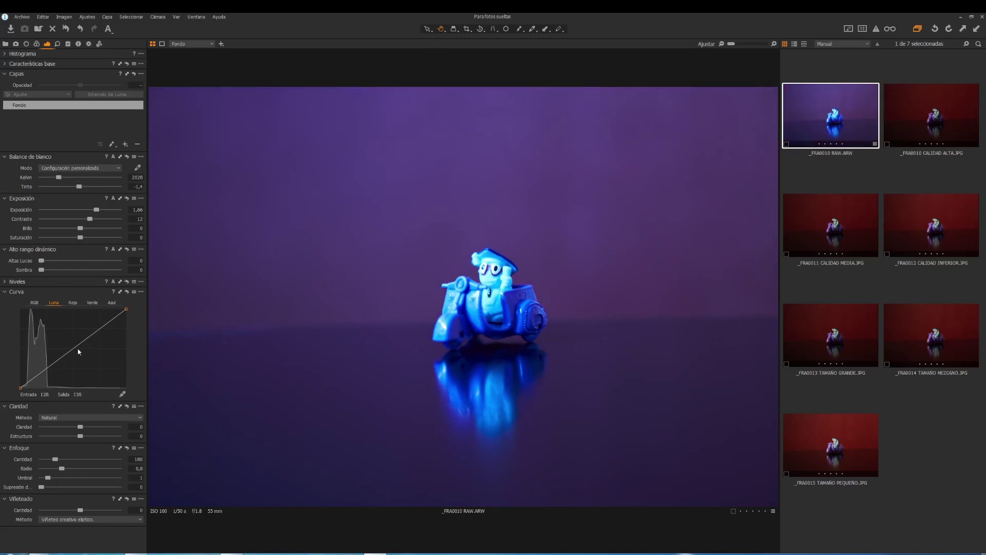
drag(100, 332, 96, 324)
drag(57, 365, 59, 366)
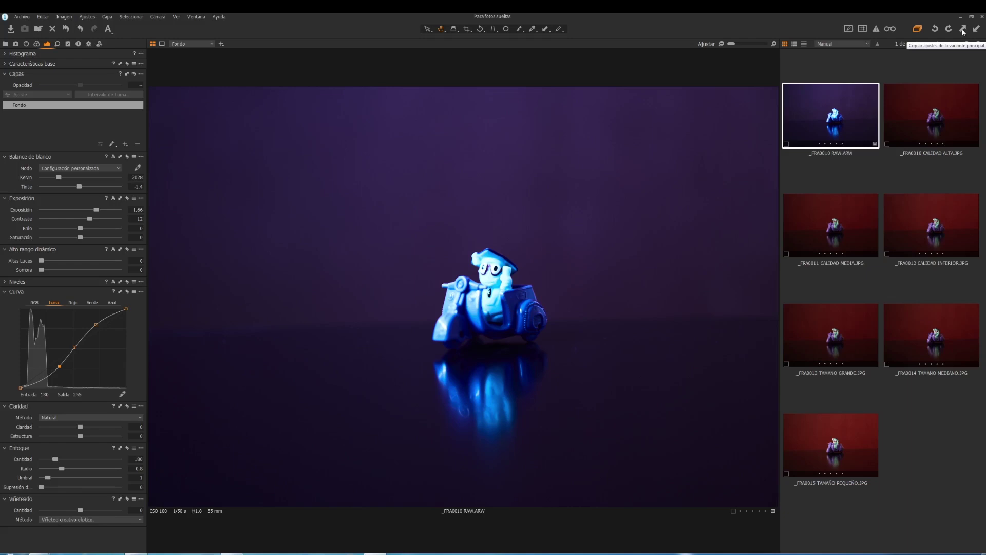
Copy the RAW photo's adjustments and apply them to _FRA0010 CALIDAD ALTA.JPG.
click(939, 116)
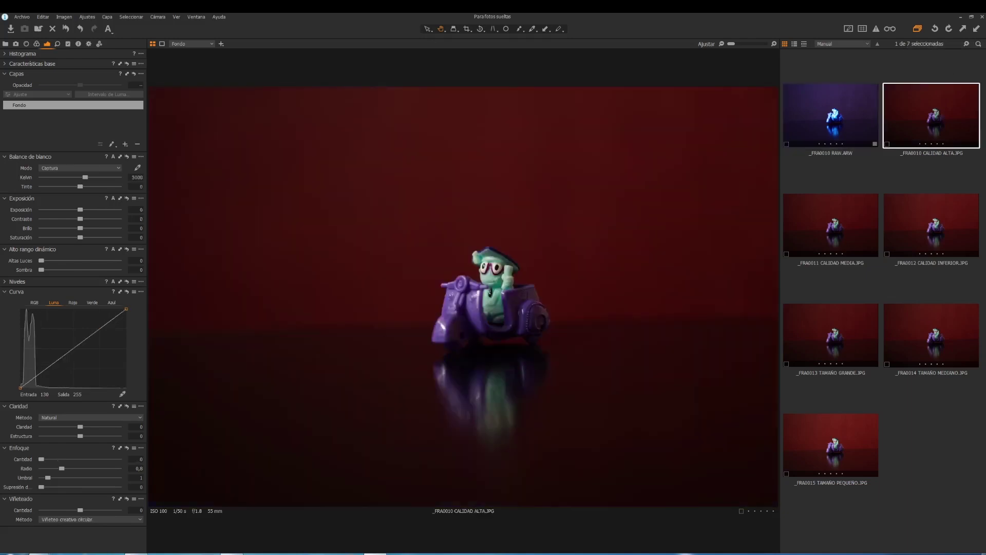
click(977, 30)
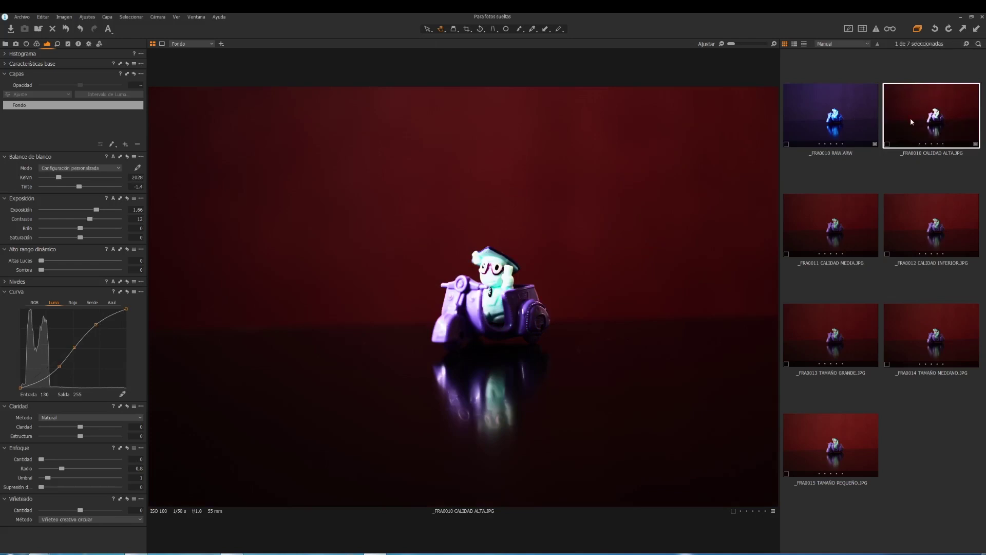
Compare the adjusted RAW and high-quality JPG side by side, examining color and detail on the toy at up to 100% zoom.
ctrl+click(847, 122)
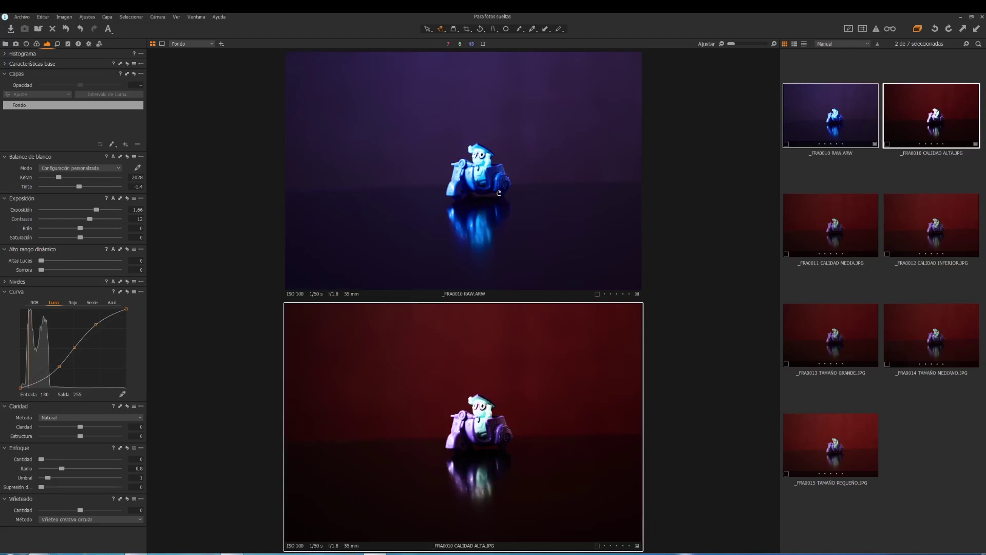
scroll(501, 188, up, 1)
scroll(503, 183, up, 3)
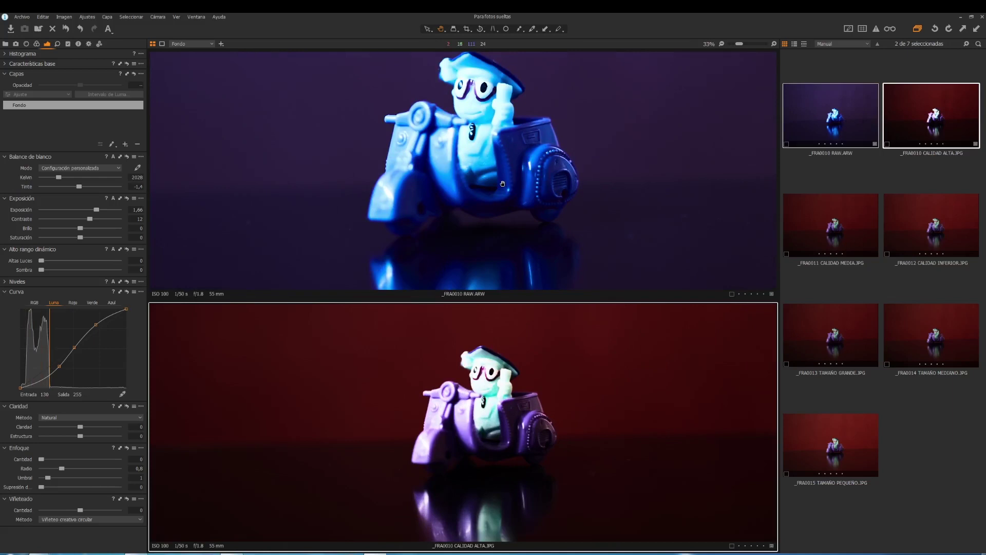
scroll(503, 183, up, 1)
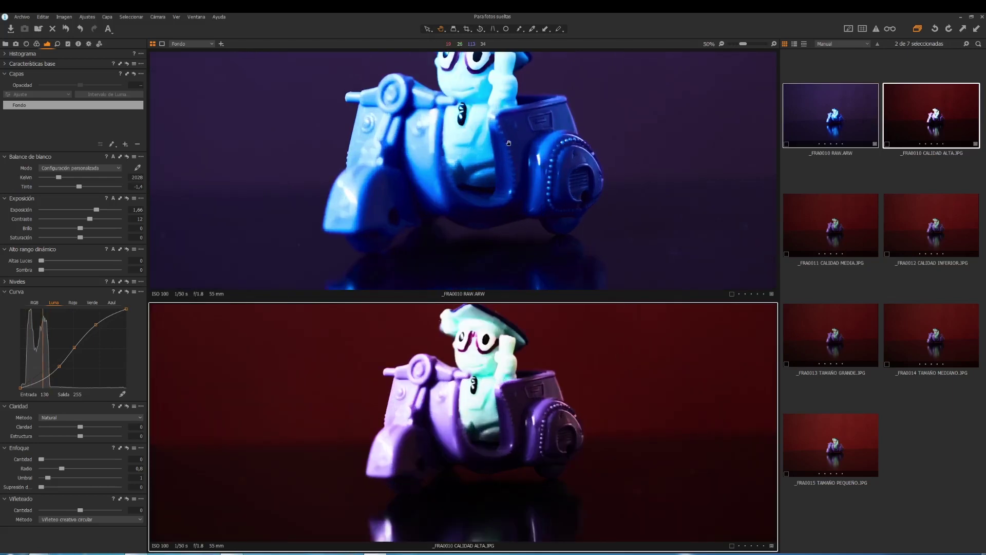
click(482, 120)
scroll(480, 136, up, 1)
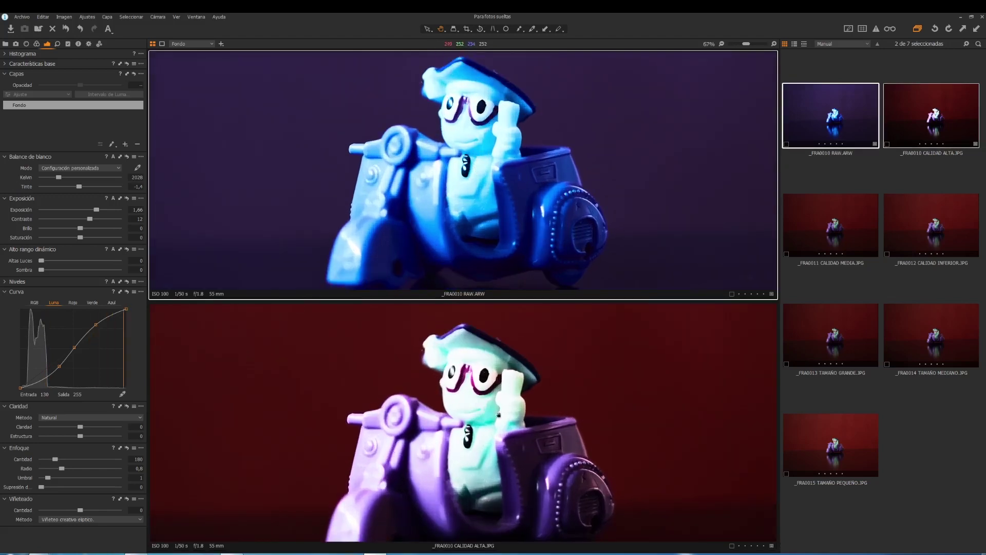
scroll(486, 200, up, 1)
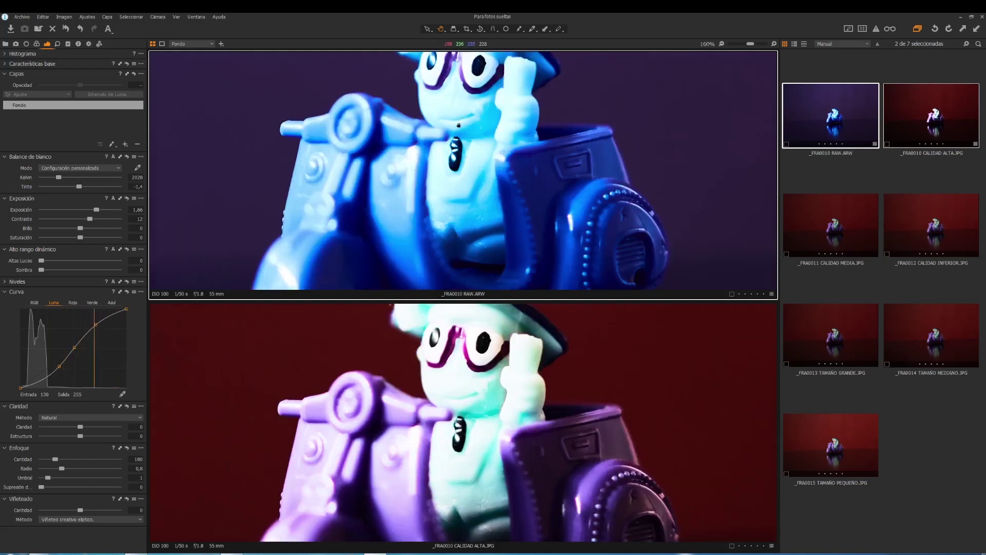
scroll(483, 140, down, 3)
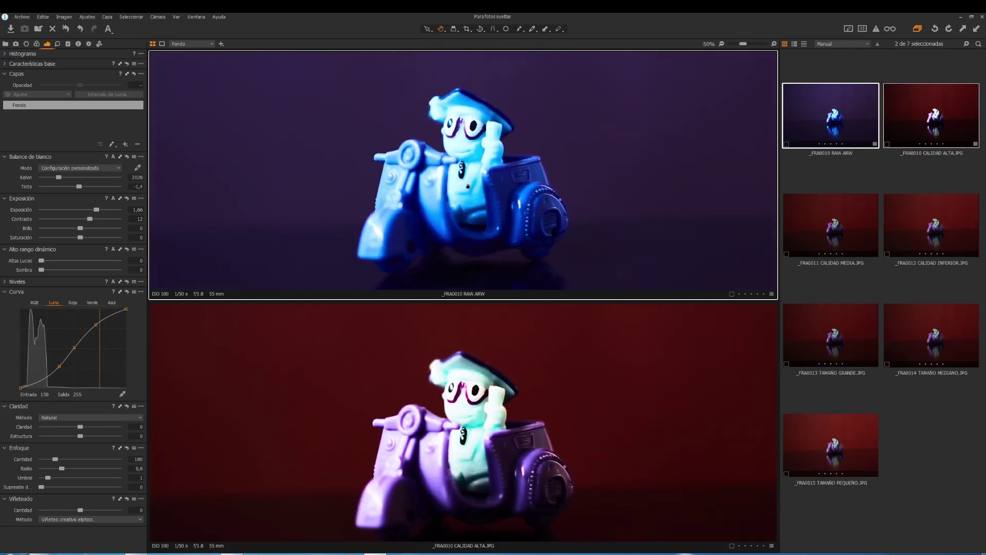
scroll(468, 186, up, 1)
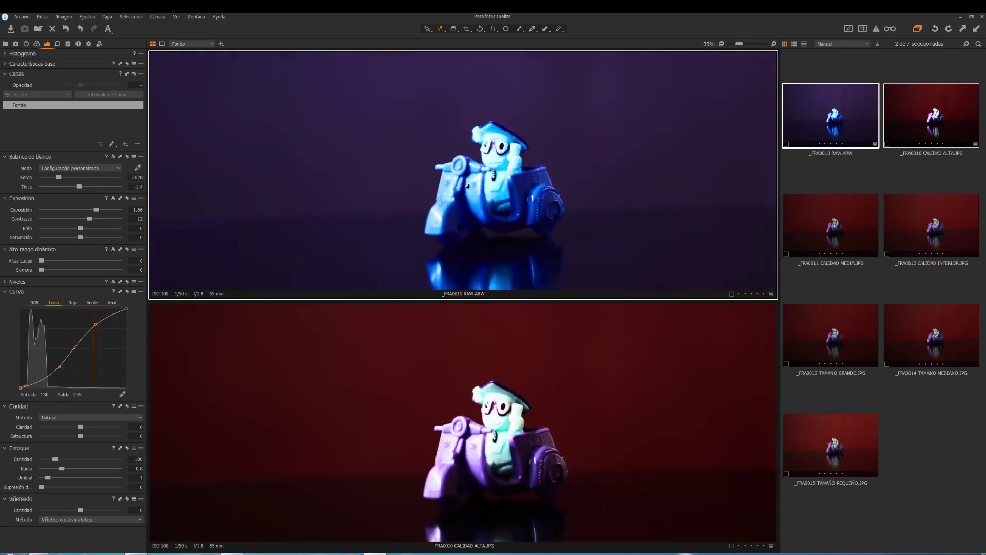
scroll(467, 186, down, 1)
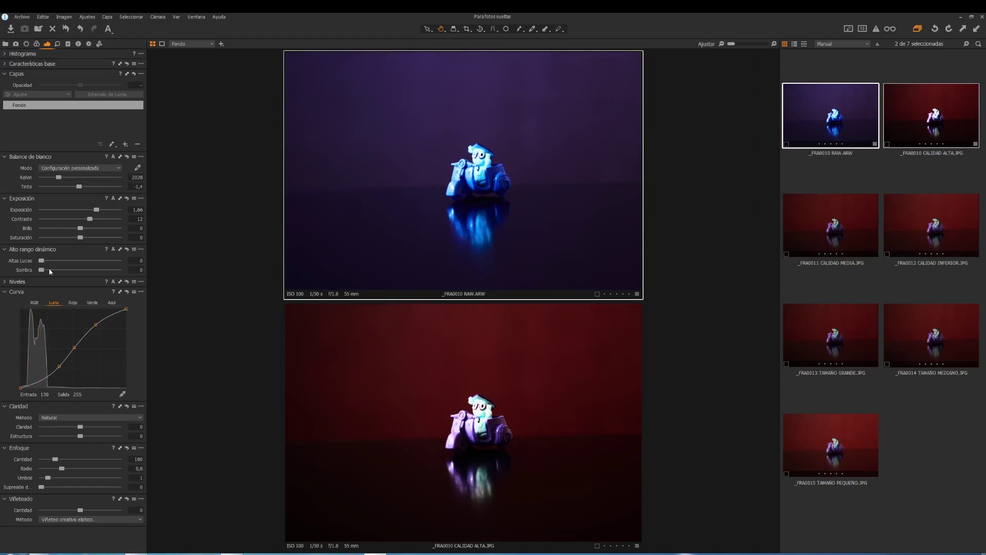
Lift the high-dynamic-range shadows to 56 on the RAW photo and to 57 on the high-quality JPG.
drag(41, 270, 86, 273)
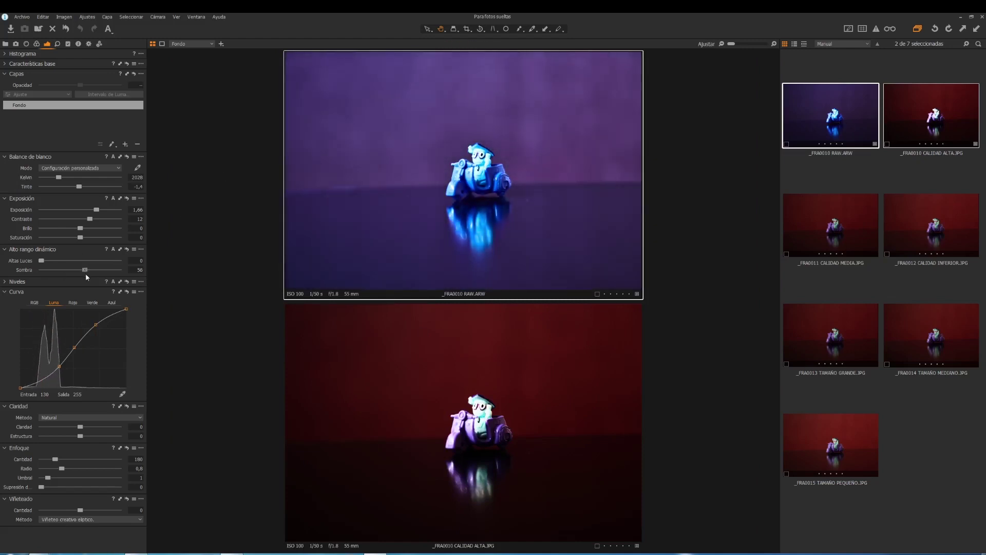
click(494, 436)
drag(42, 271, 86, 275)
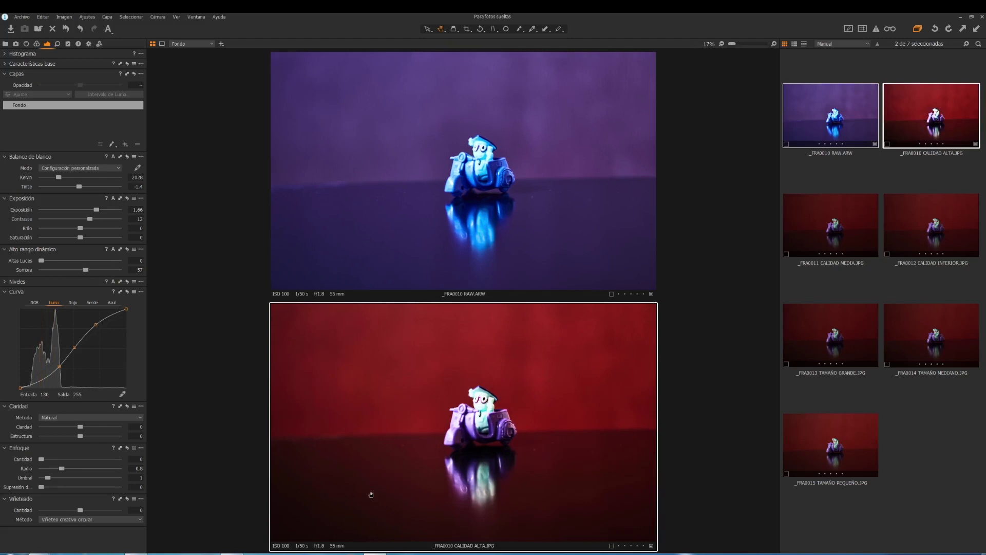
Examine the lifted shadows beside the toy's reflection in both photos at up to 100% zoom.
scroll(375, 495, up, 2)
scroll(358, 493, up, 1)
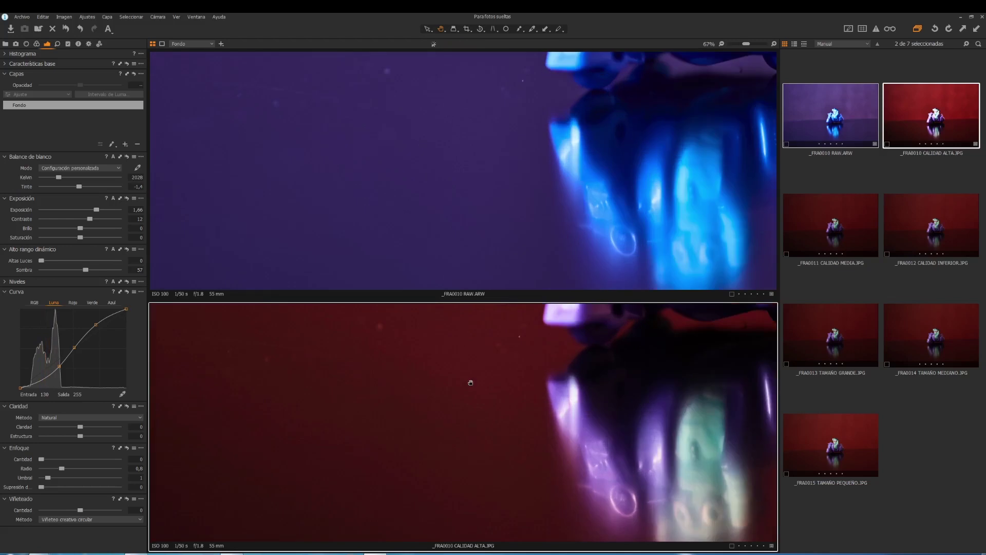
scroll(497, 371, up, 2)
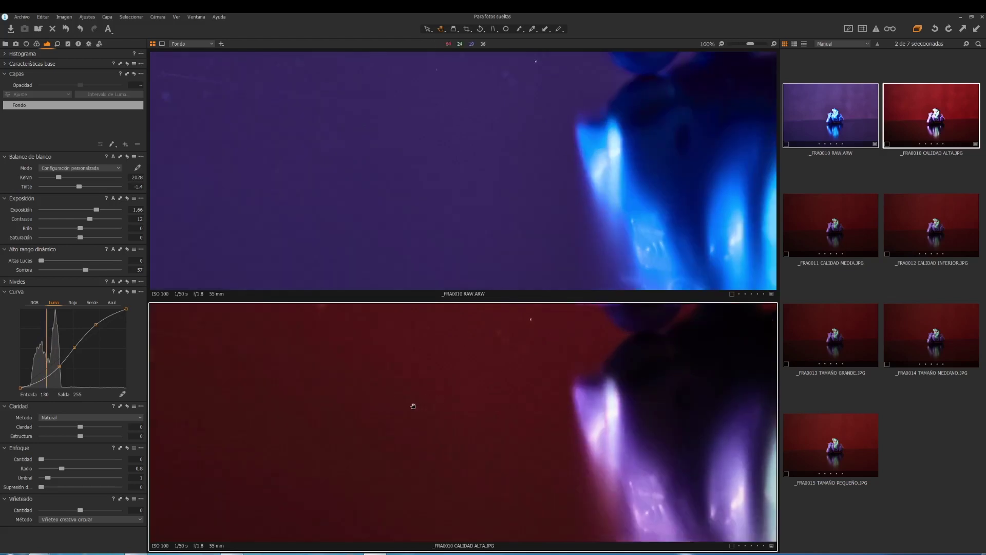
scroll(437, 386, down, 2)
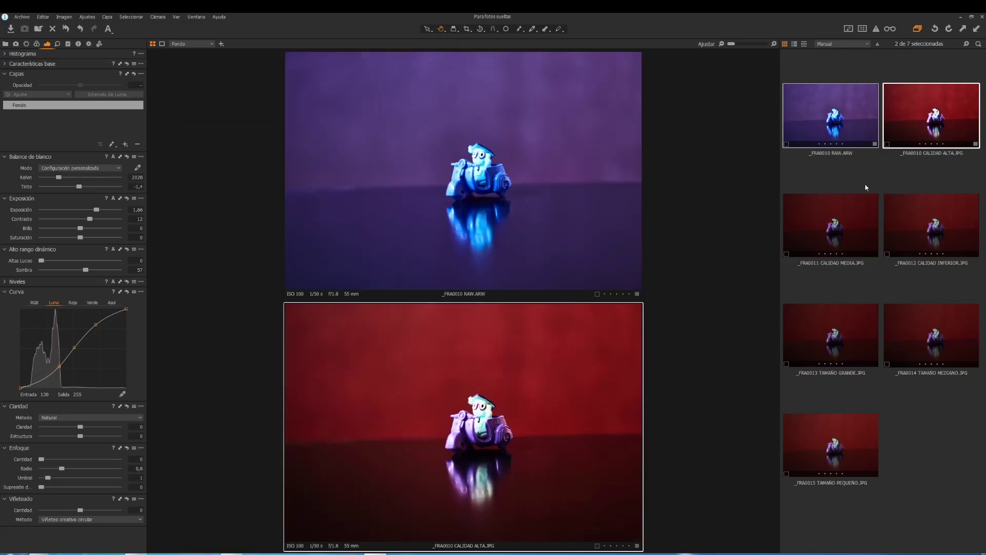
Reset all adjustments on _FRA0010 CALIDAD ALTA.JPG.
click(843, 224)
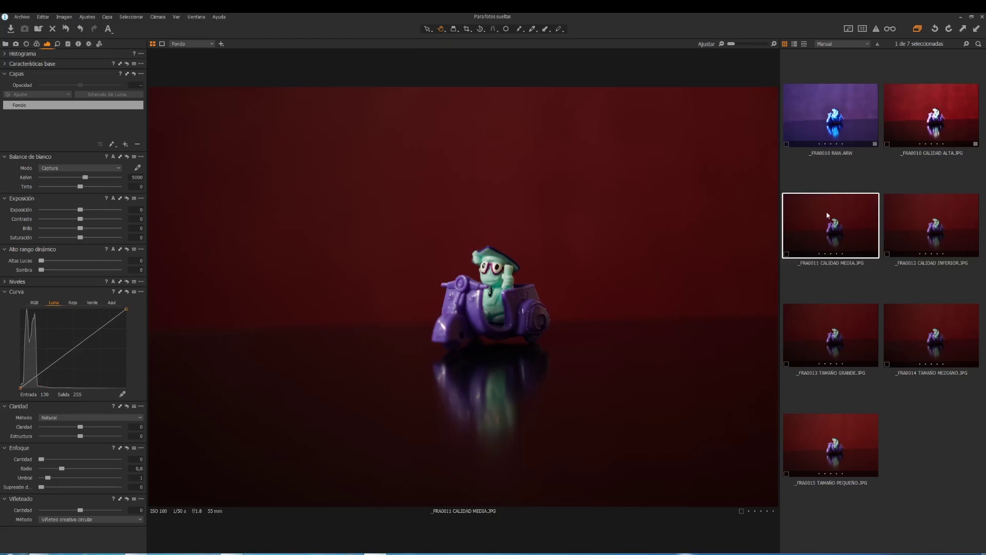
click(946, 117)
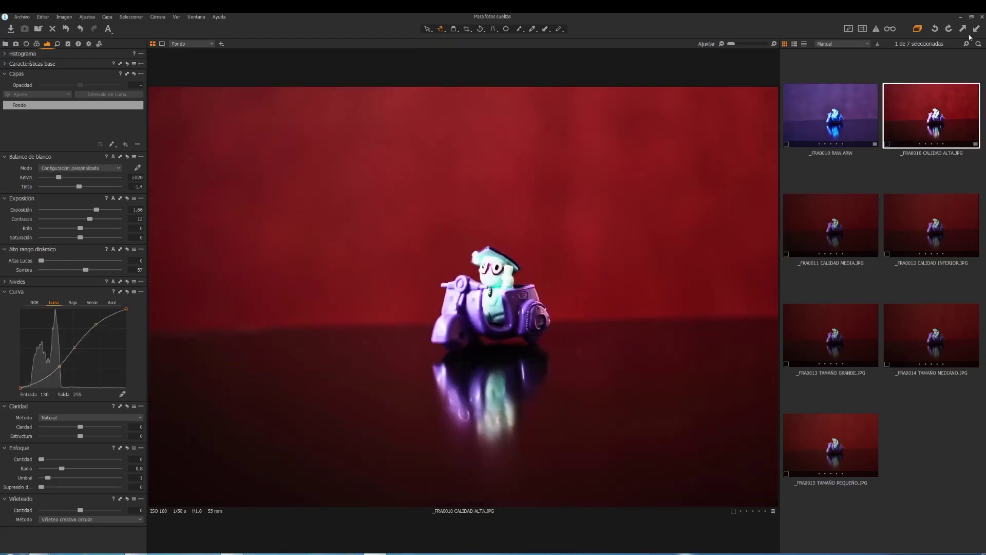
click(67, 28)
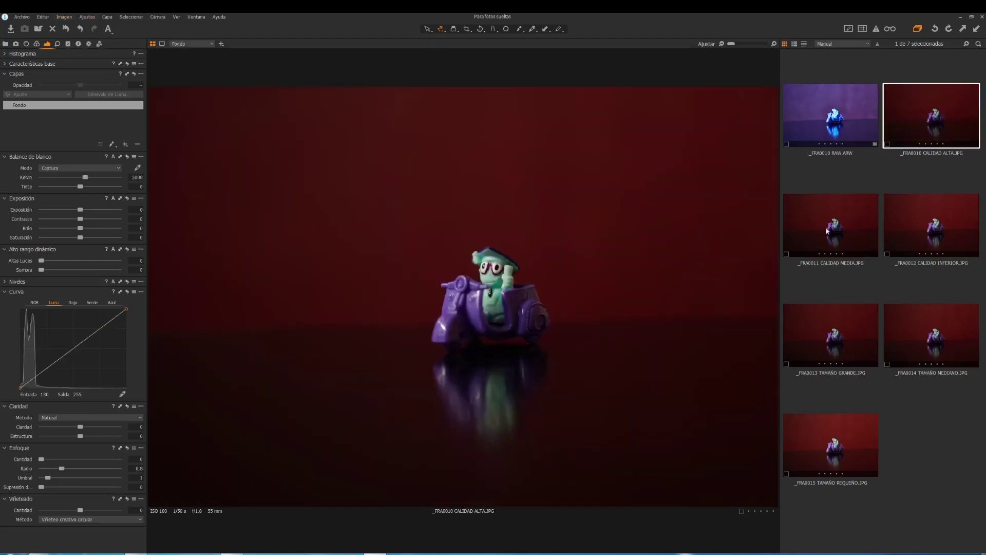
Compare the high, medium and lowest quality JPGs together, examining compression detail on the toy's face at up to 400% zoom.
ctrl+click(848, 224)
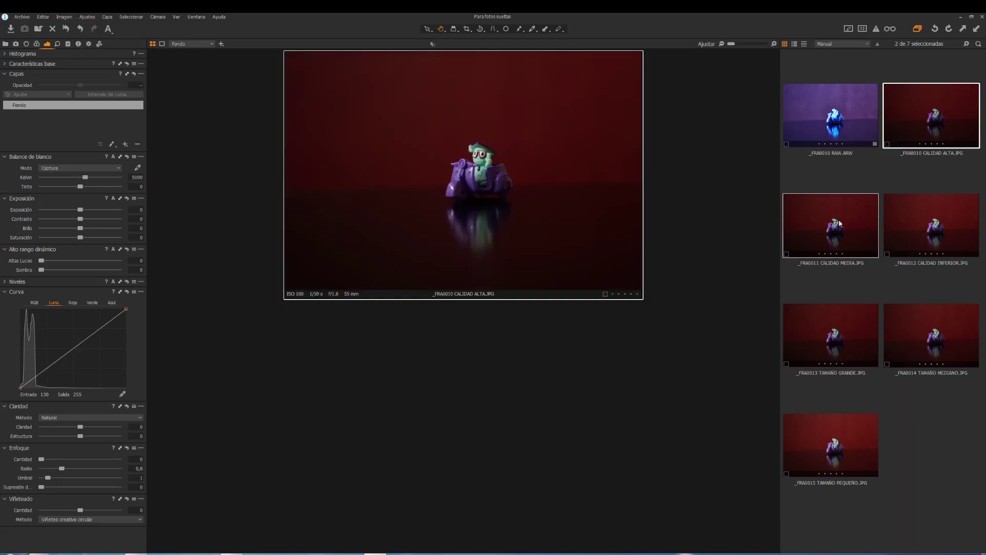
ctrl+click(934, 224)
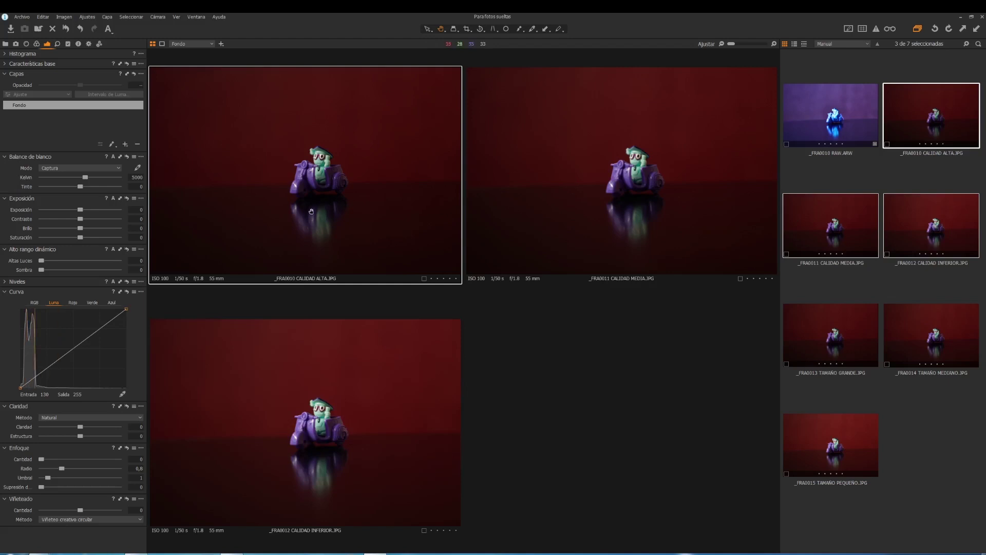
scroll(312, 211, up, 3)
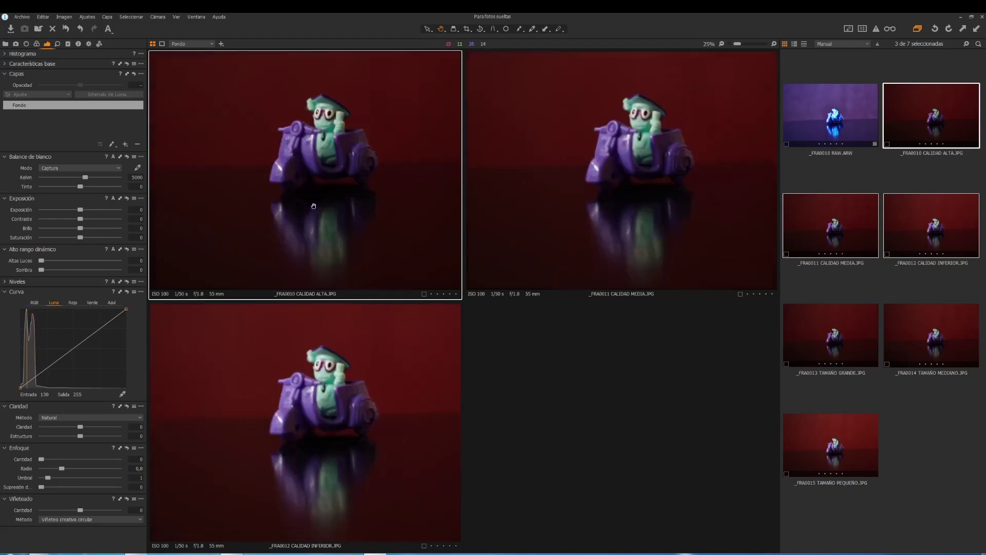
scroll(320, 153, up, 4)
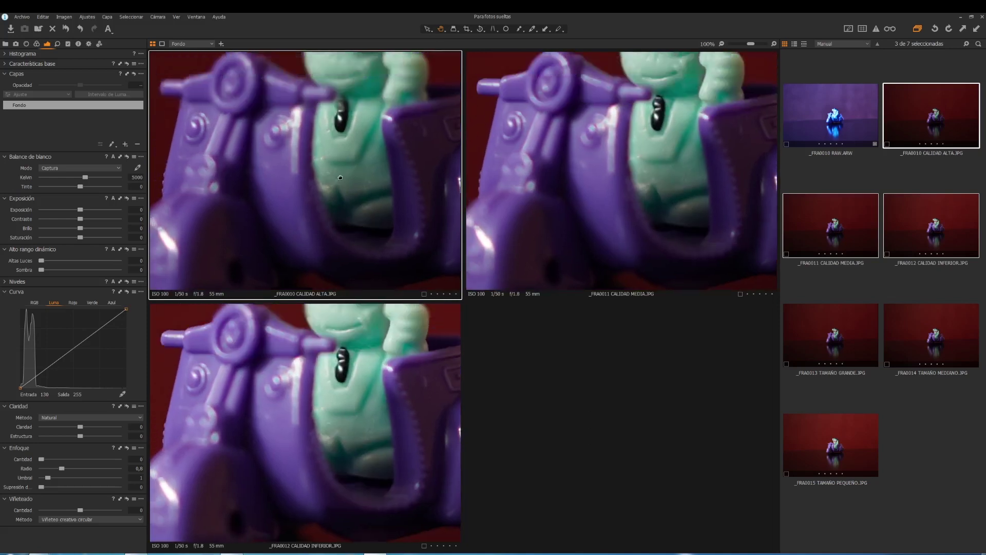
drag(340, 177, 340, 270)
scroll(345, 166, up, 2)
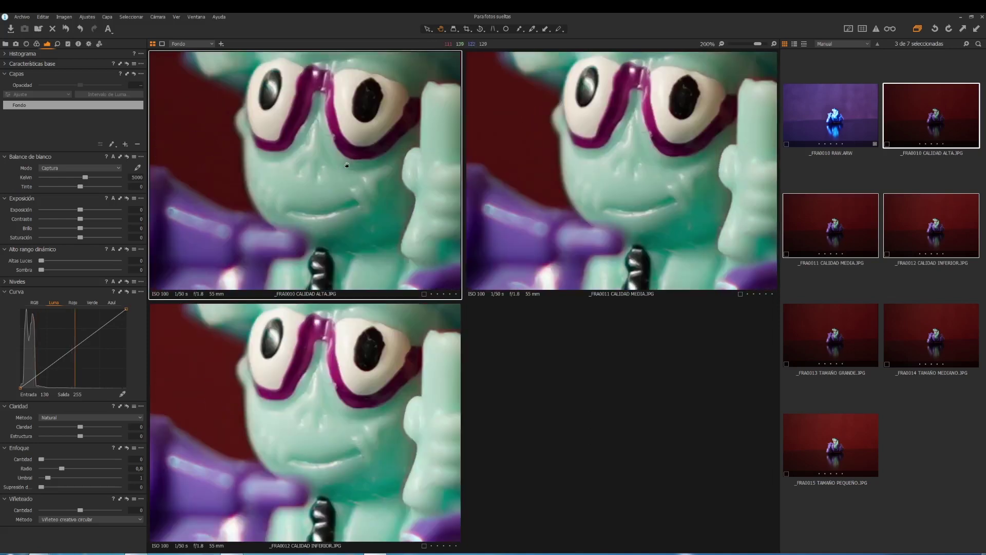
scroll(338, 168, up, 1)
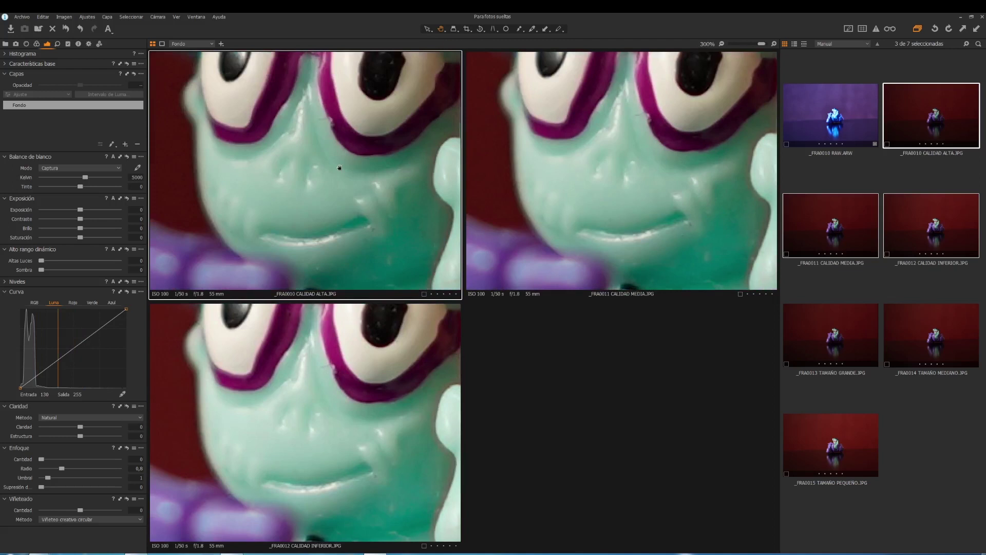
scroll(339, 167, up, 1)
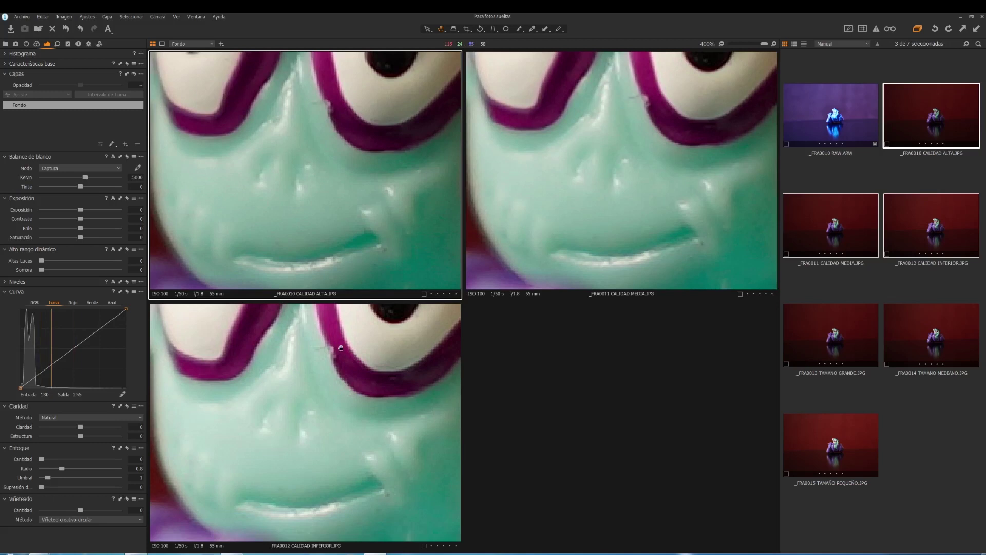
scroll(337, 203, down, 6)
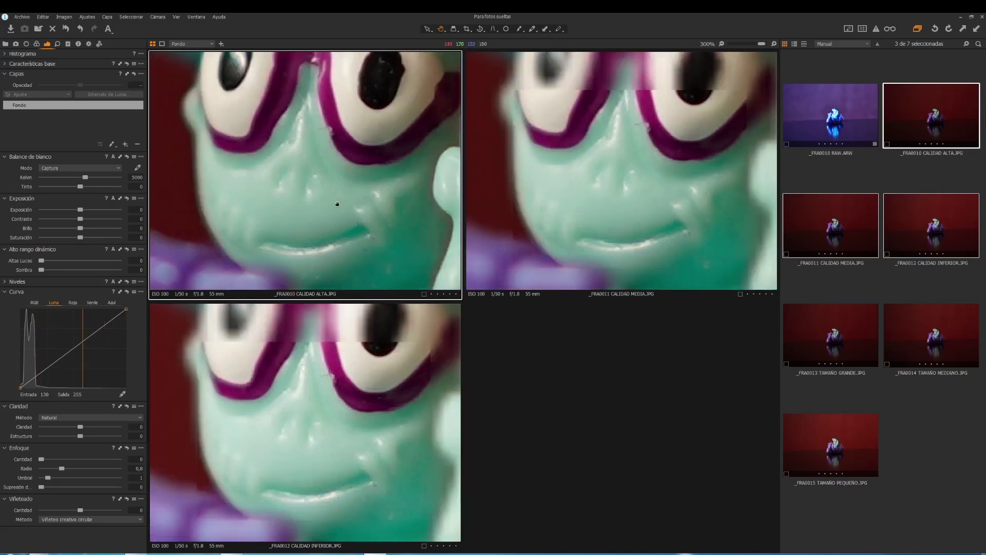
scroll(337, 204, down, 2)
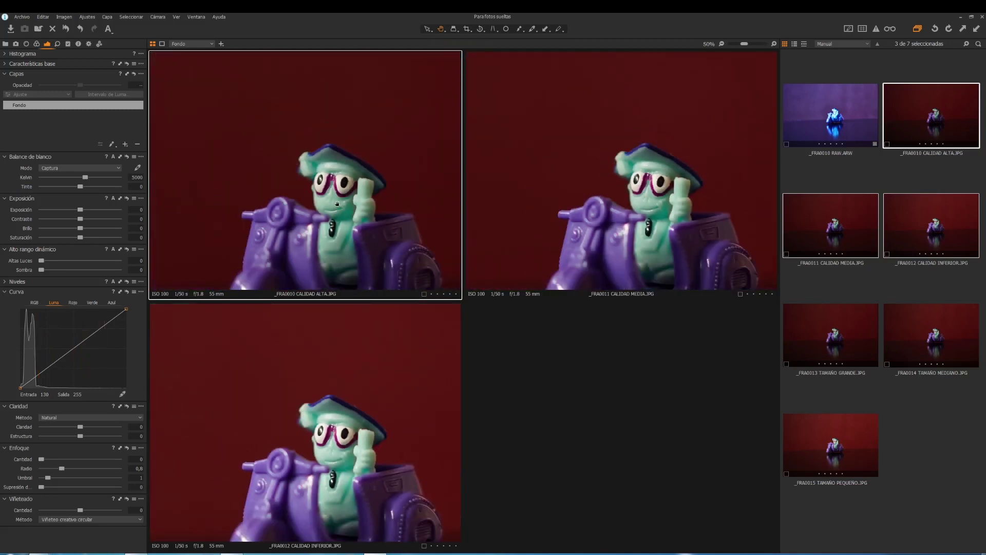
scroll(341, 382, down, 2)
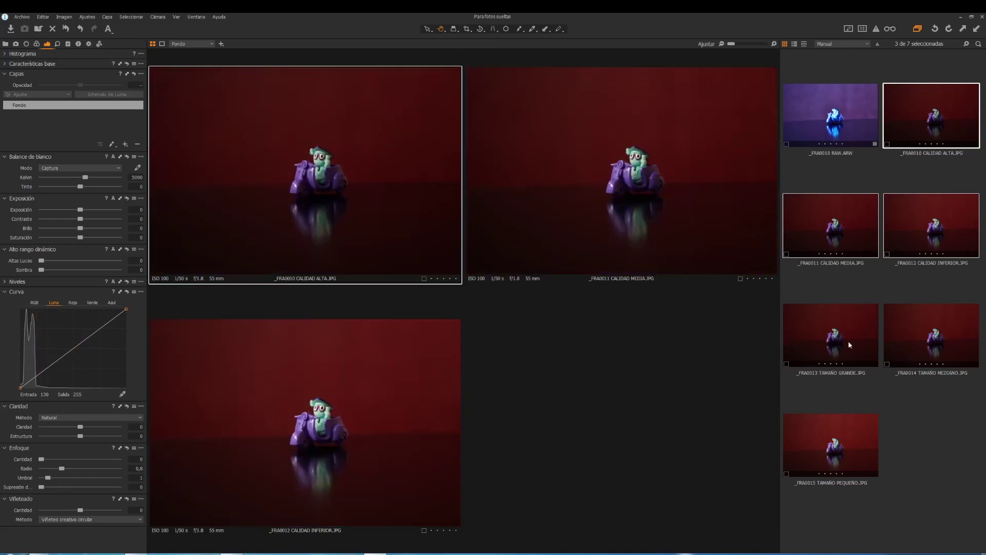
Display the large, medium and small size JPGs, _FRA0013, _FRA0014 and _FRA0015, together for comparison.
click(832, 338)
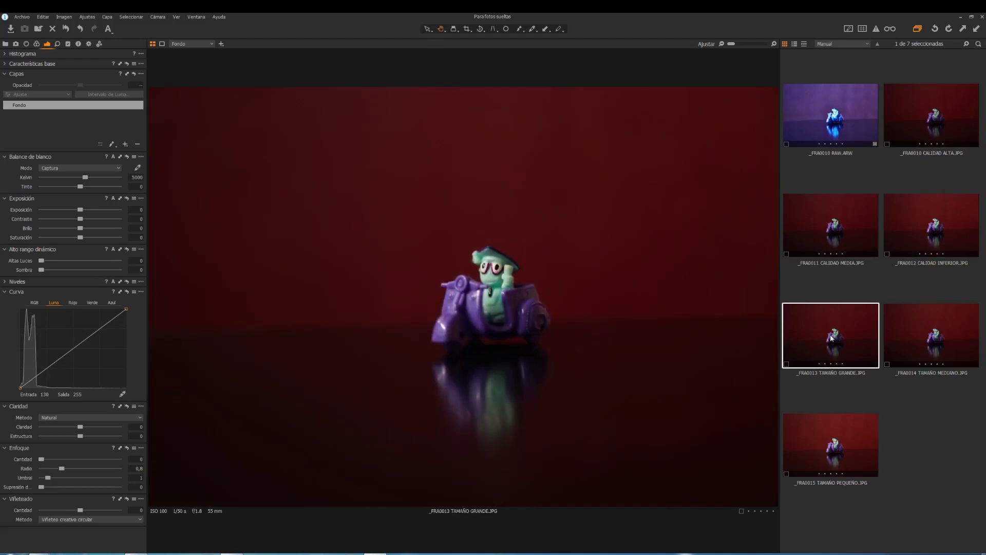
ctrl+click(936, 338)
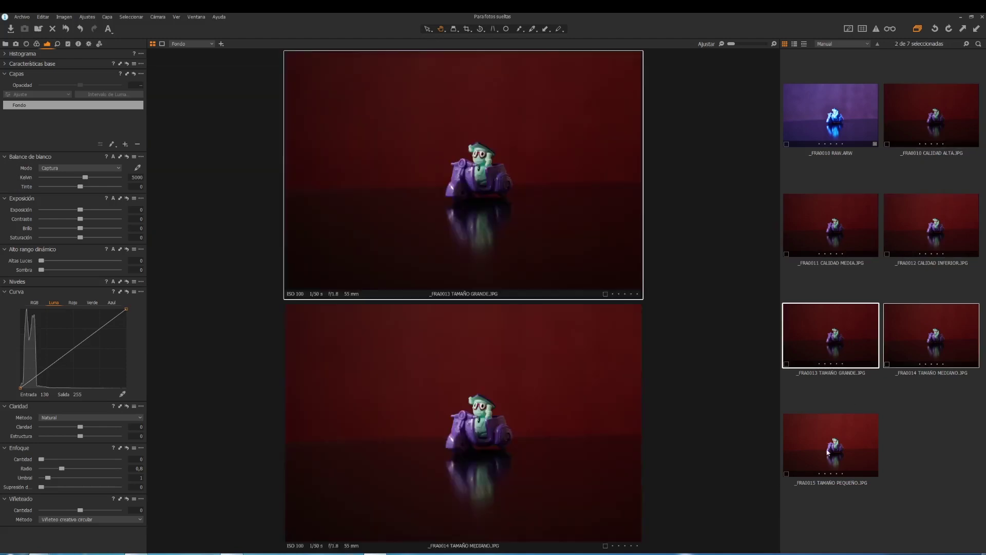
ctrl+click(827, 452)
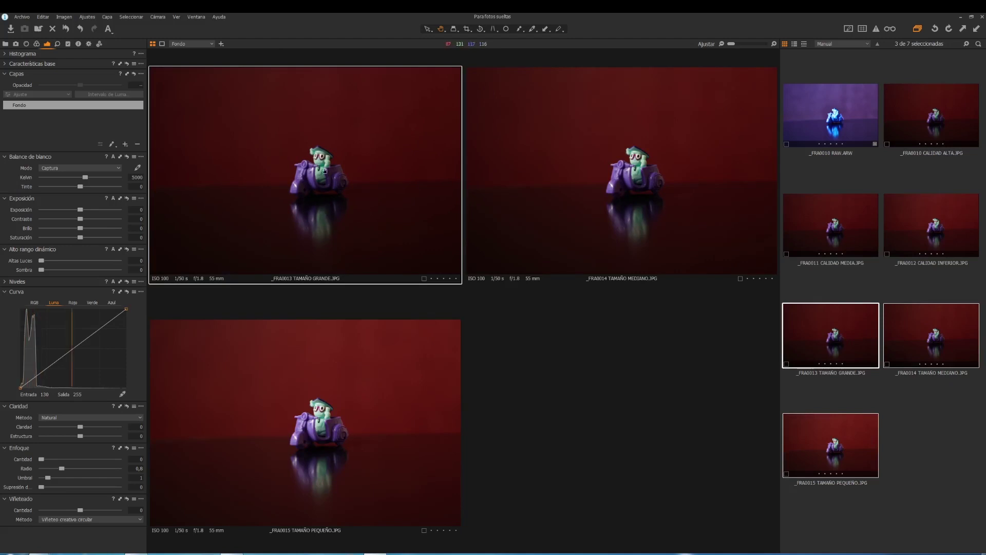
Examine the detail on the toy's torso in the three JPG sizes at up to 400% zoom, returning to the fitted view.
scroll(321, 173, up, 3)
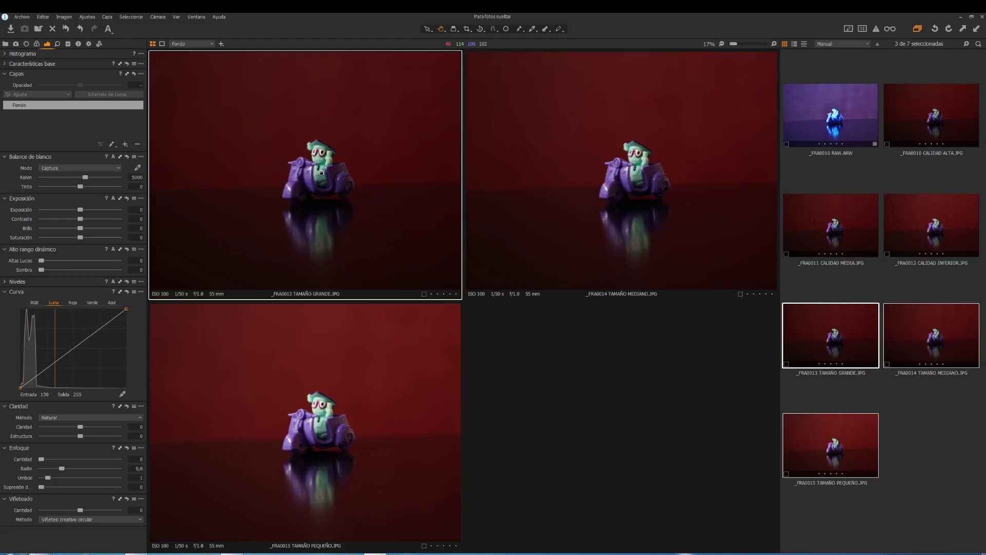
scroll(321, 172, up, 2)
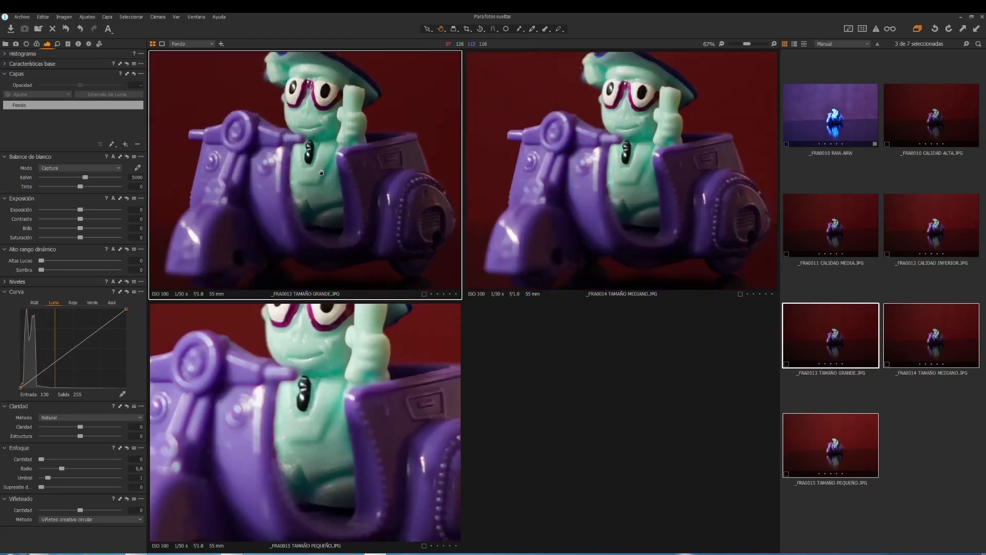
scroll(321, 173, up, 1)
scroll(321, 172, up, 1)
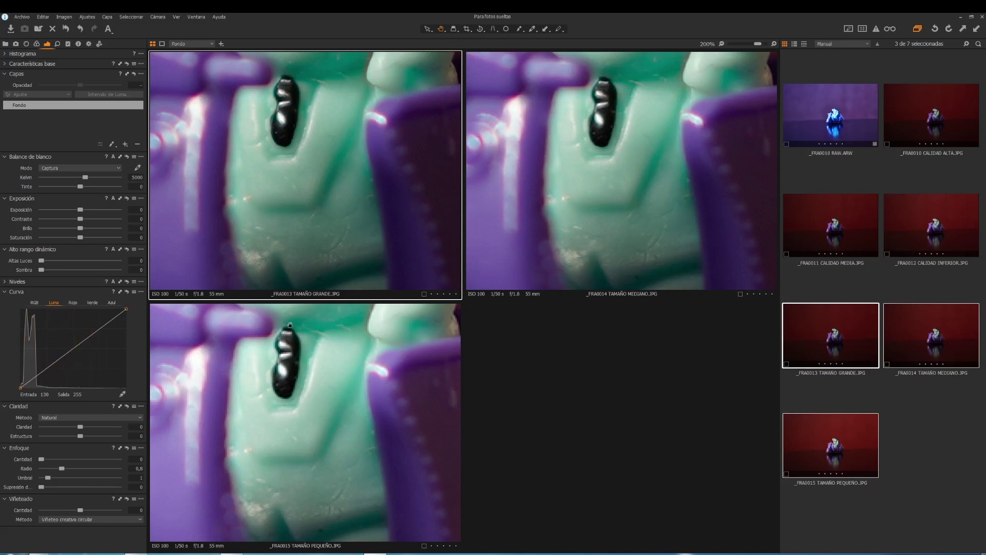
scroll(263, 136, up, 1)
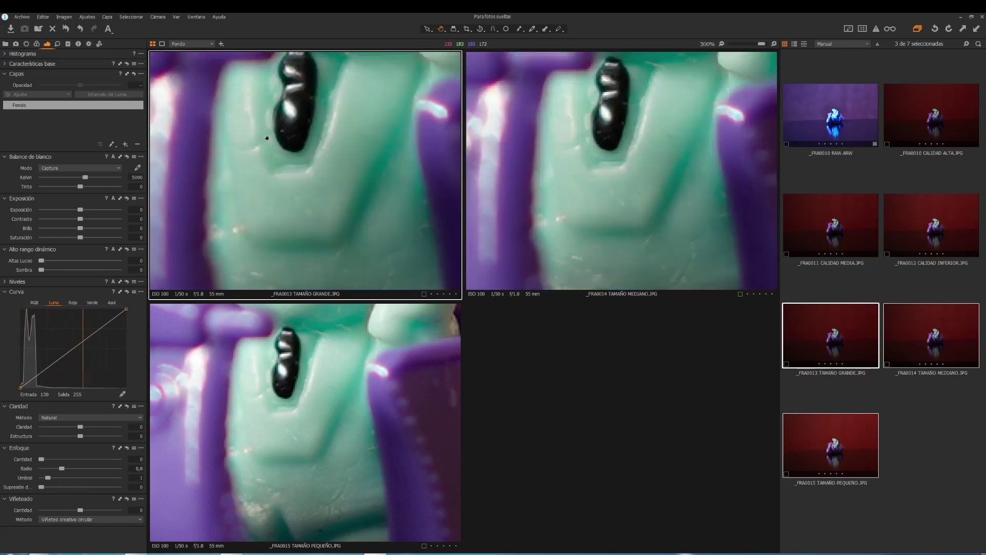
scroll(267, 138, up, 1)
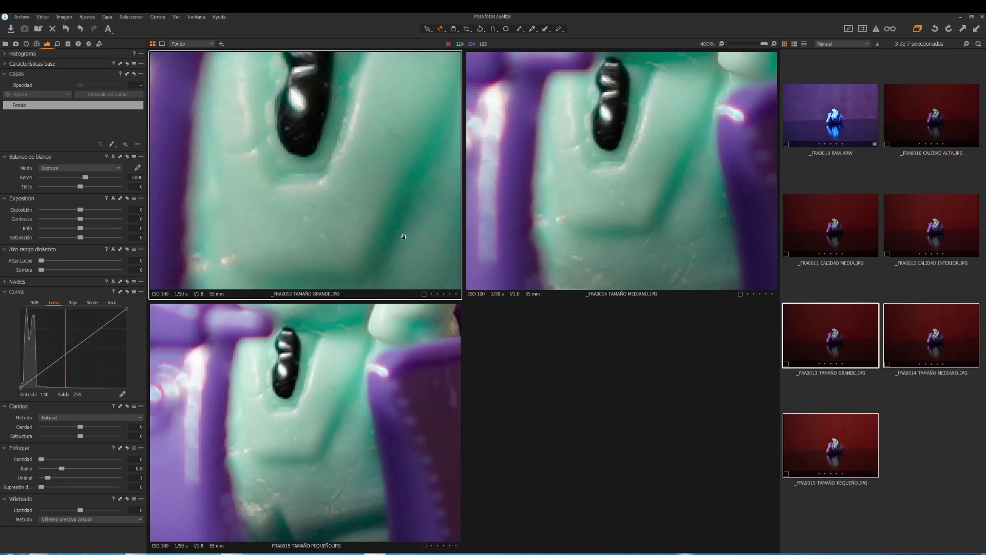
scroll(359, 234, down, 1)
scroll(359, 235, down, 3)
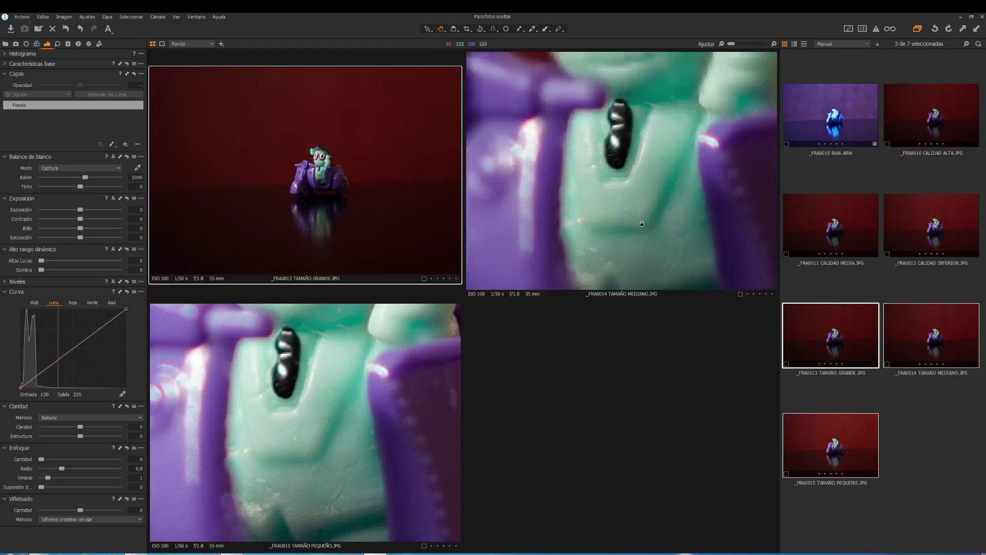
scroll(378, 395, down, 3)
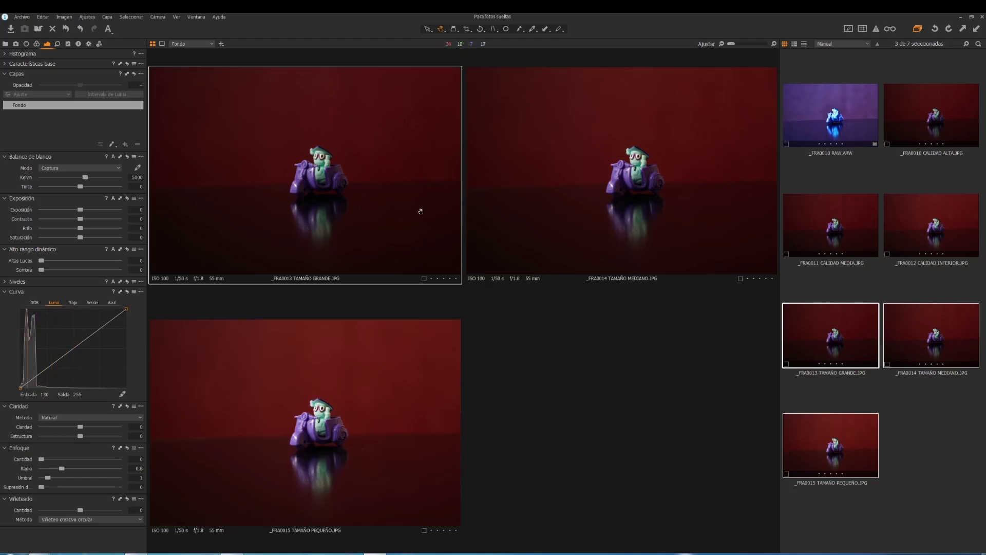
Crop the large, medium and small JPGs around the toy to about 1734 × 1156, 1148 × 765 and 873 × 582 px respectively.
drag(275, 140, 377, 232)
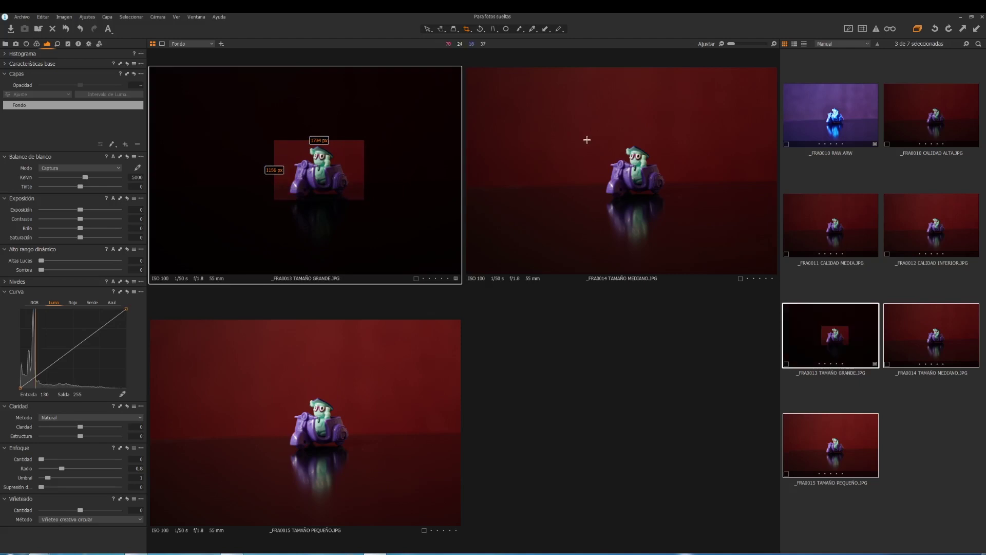
drag(593, 144, 682, 222)
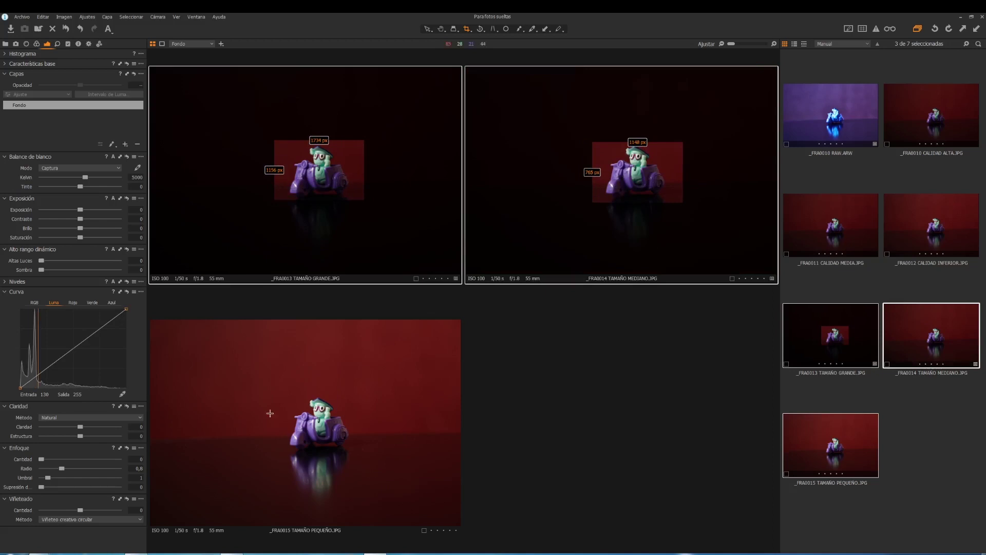
drag(272, 396, 369, 475)
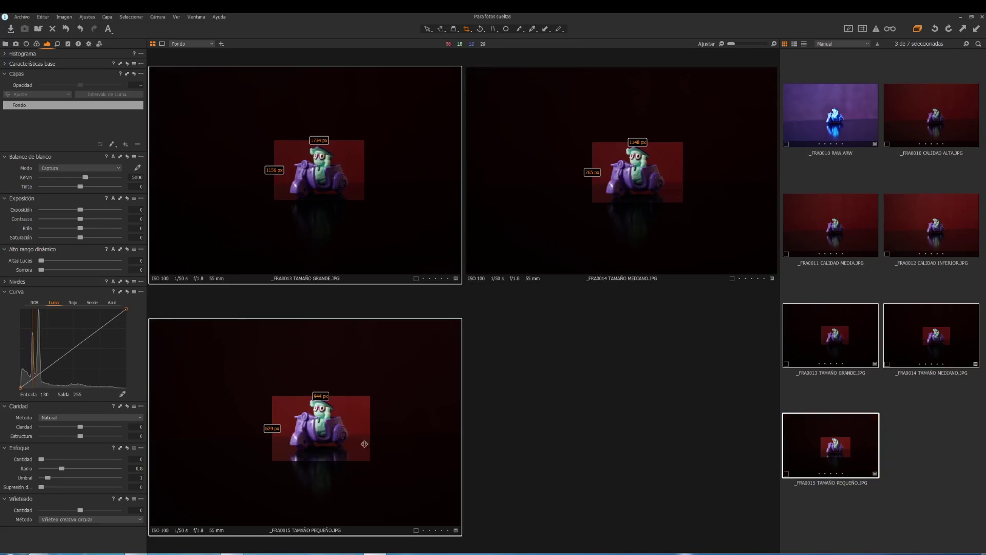
drag(368, 461, 363, 455)
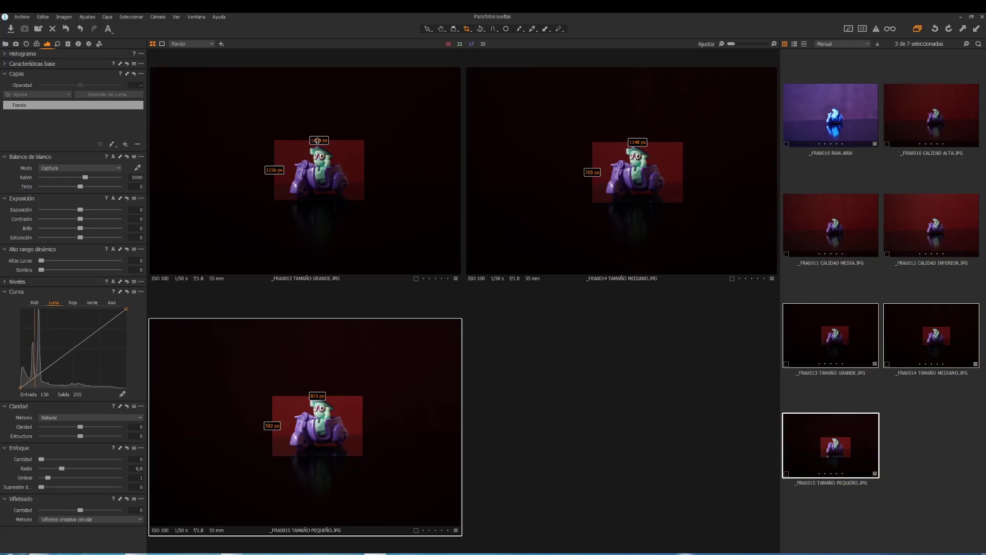